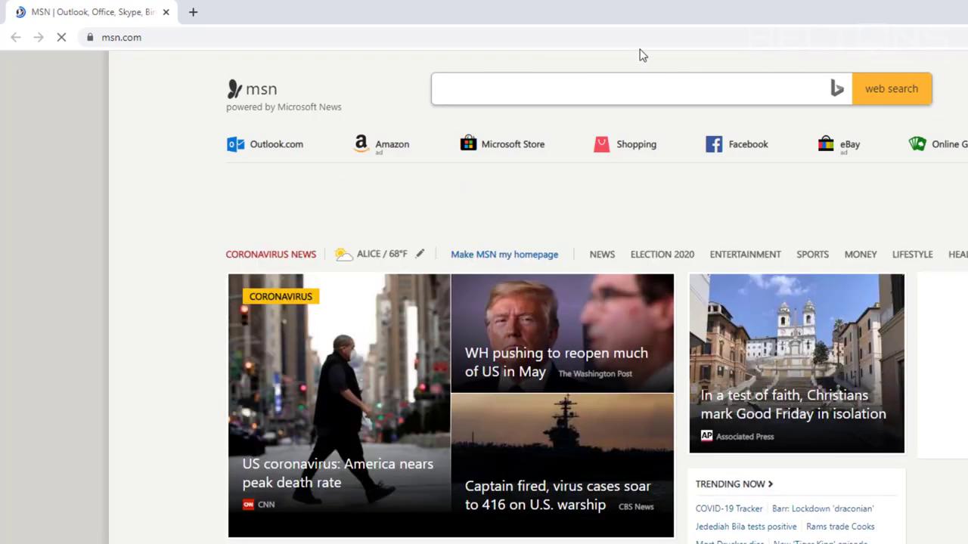
- Go to winrar.com and download the installer winrar-x64-590.exe from its Download WinRAR page
left_click(641, 43)
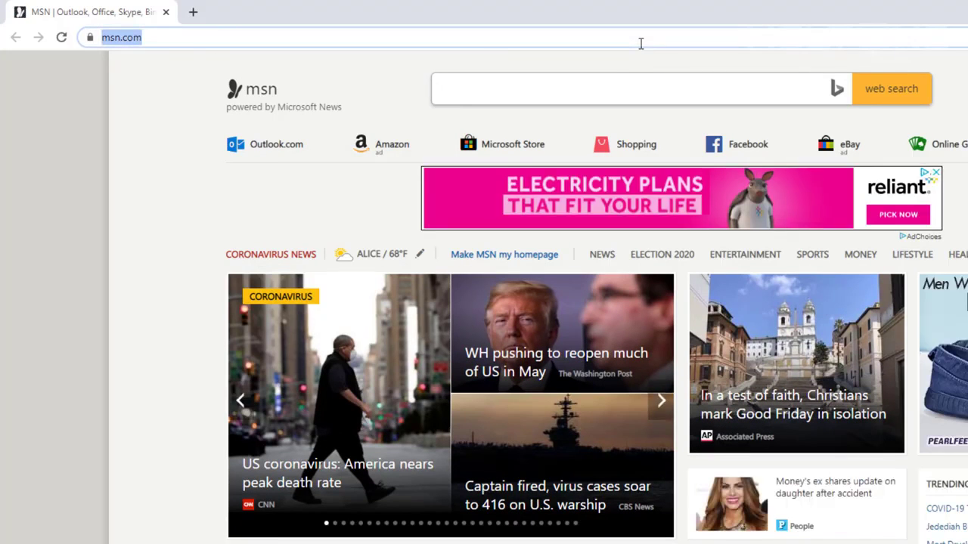
type("winrar.com")
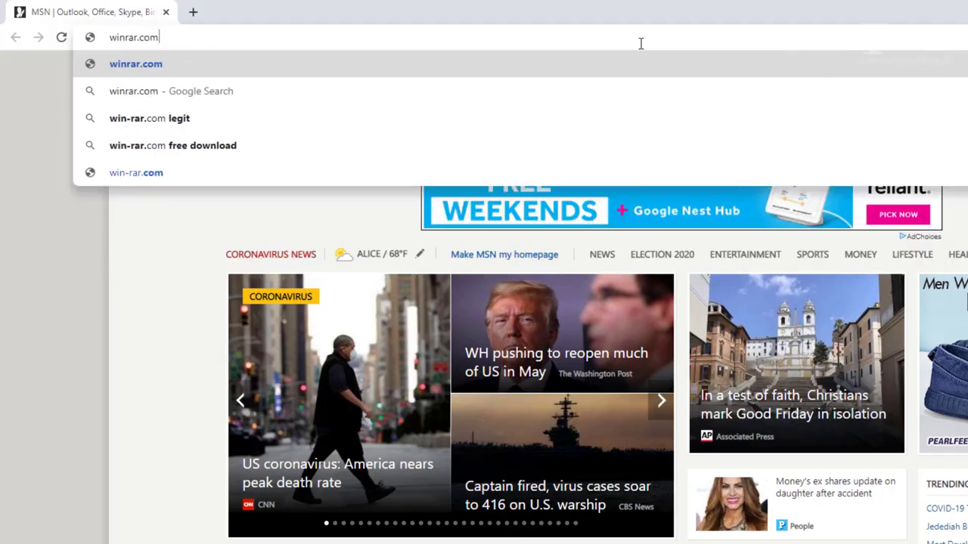
key("Return")
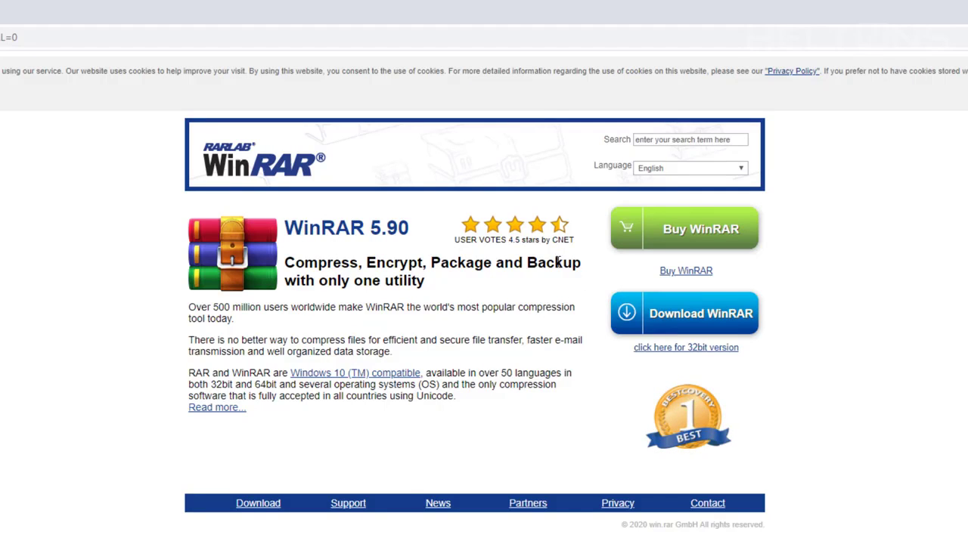
left_click(662, 317)
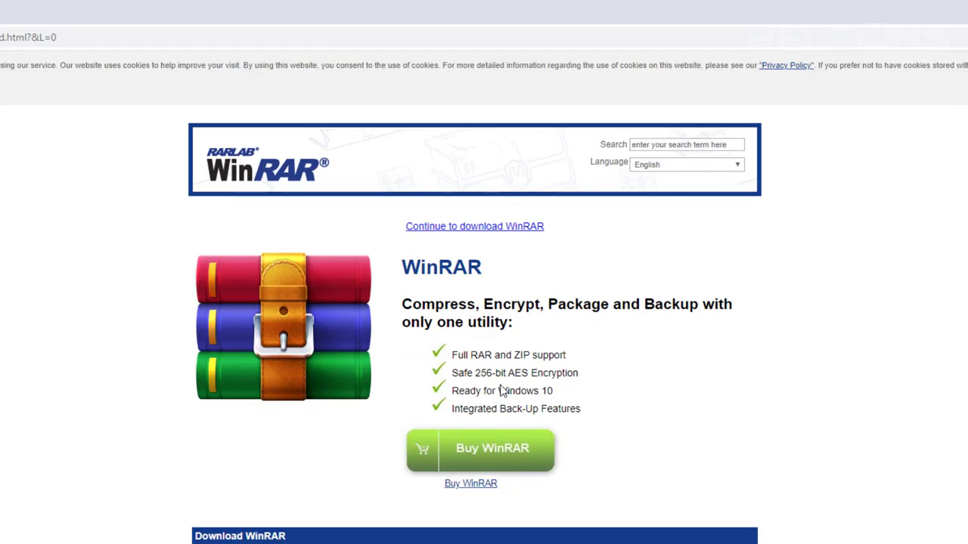
scroll(453, 469, "down", 3)
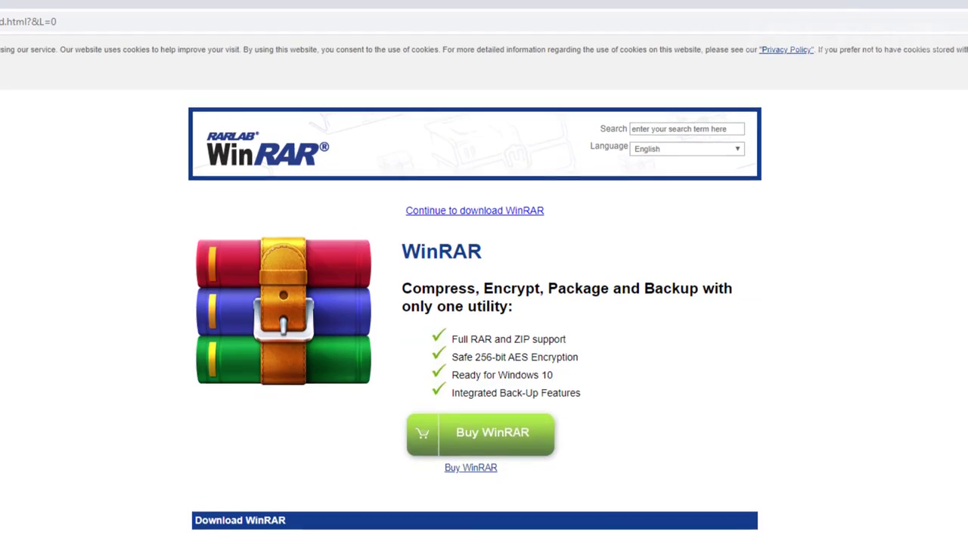
left_click(453, 464)
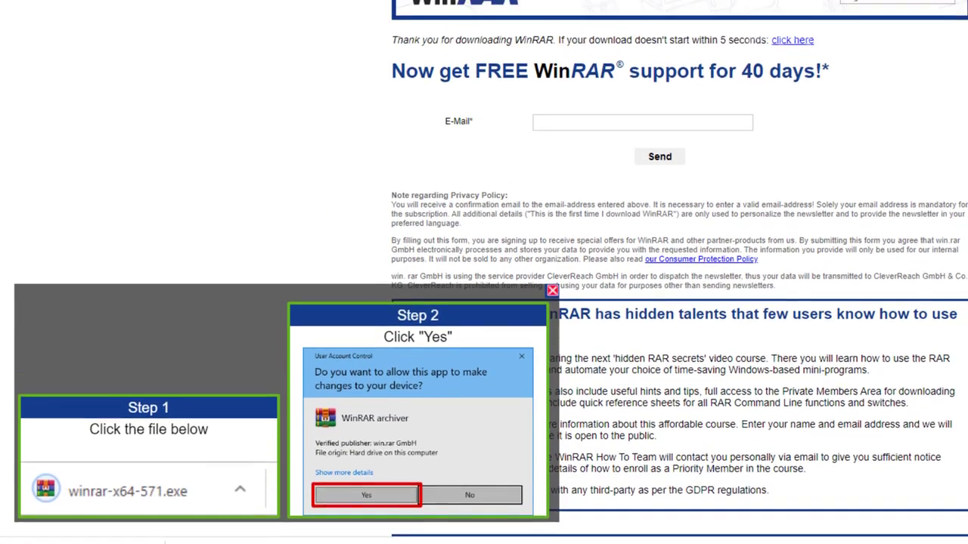
- In a new tab, search filehippo.com for winrar after declining its notification prompt
left_click(210, 9)
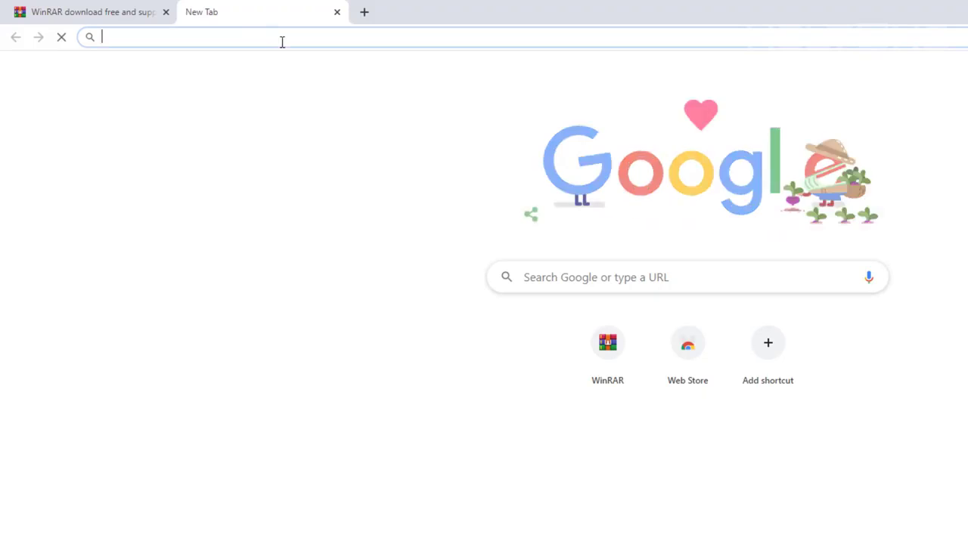
type("filehippo.com")
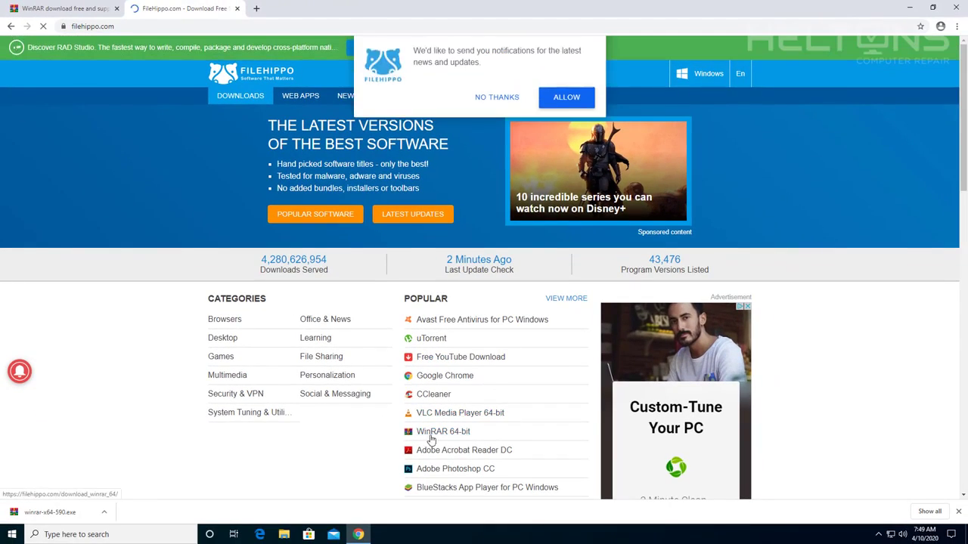
left_click(498, 102)
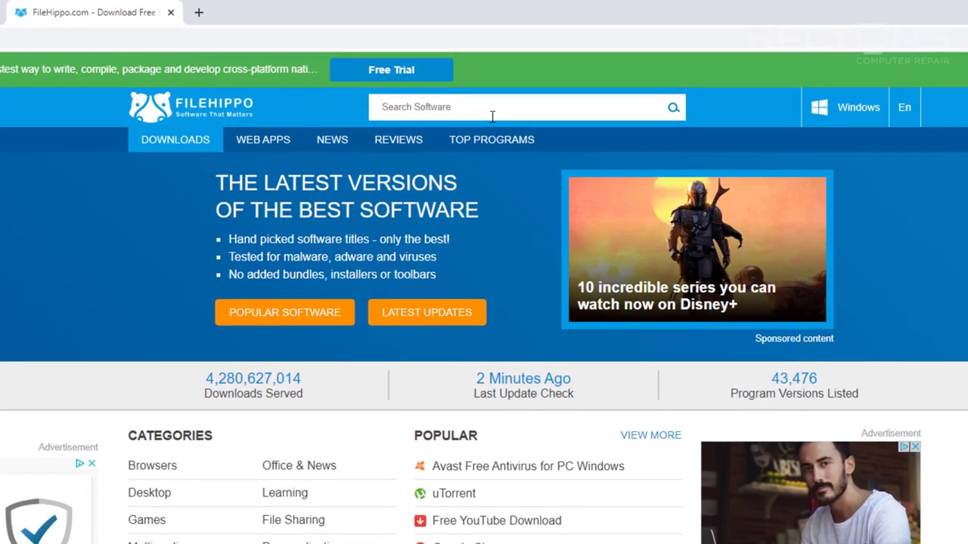
type("winrar")
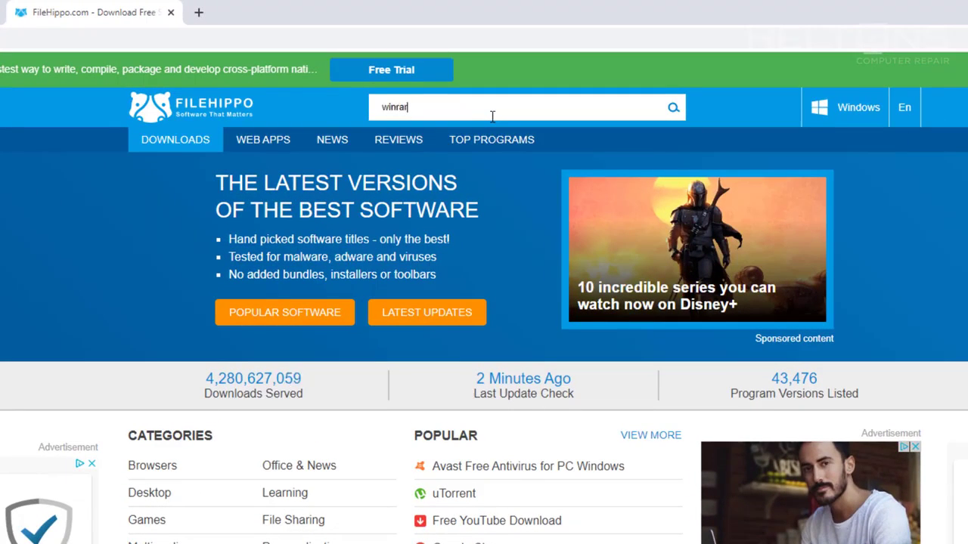
key("Return")
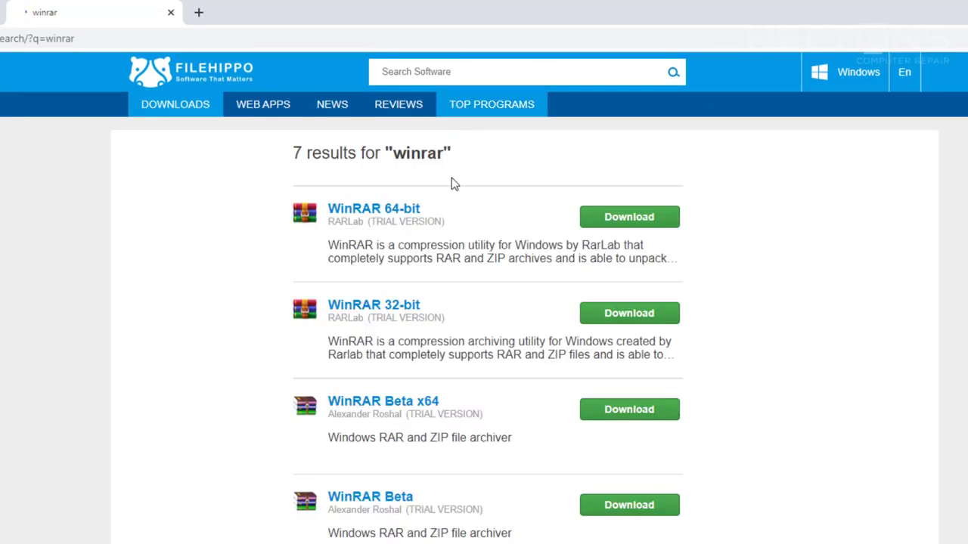
scroll(427, 344, "down", 5)
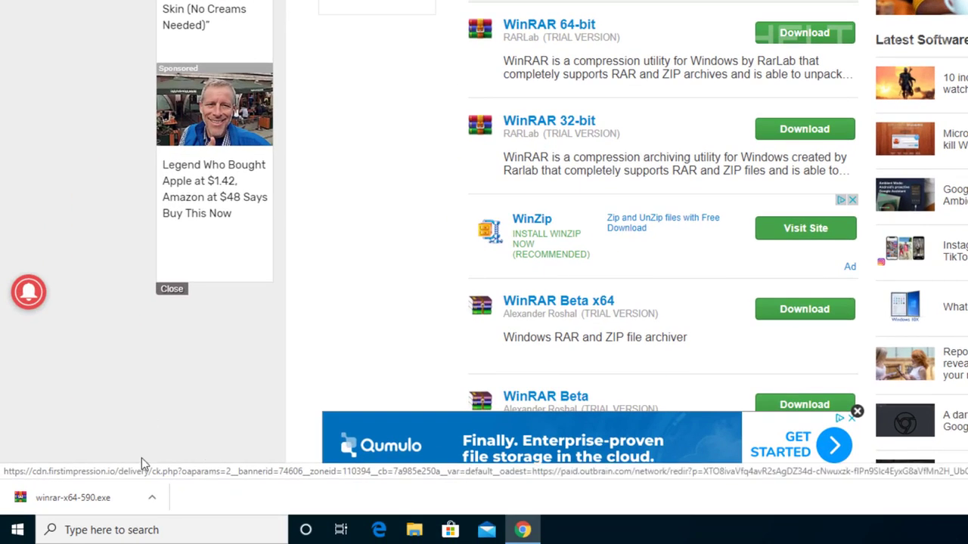
- Run the downloaded winrar-x64-590.exe installer and approve the User Account Control prompt
left_click(109, 499)
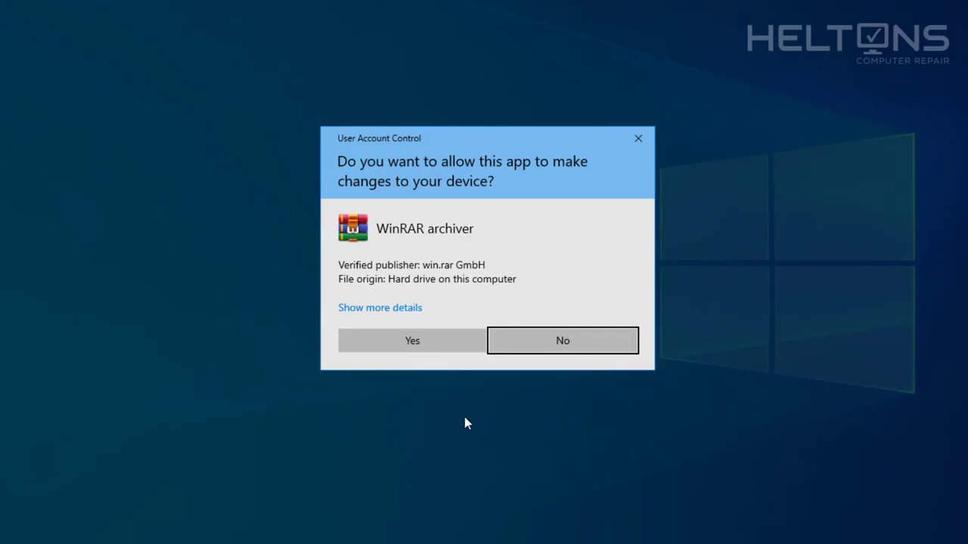
left_click(444, 347)
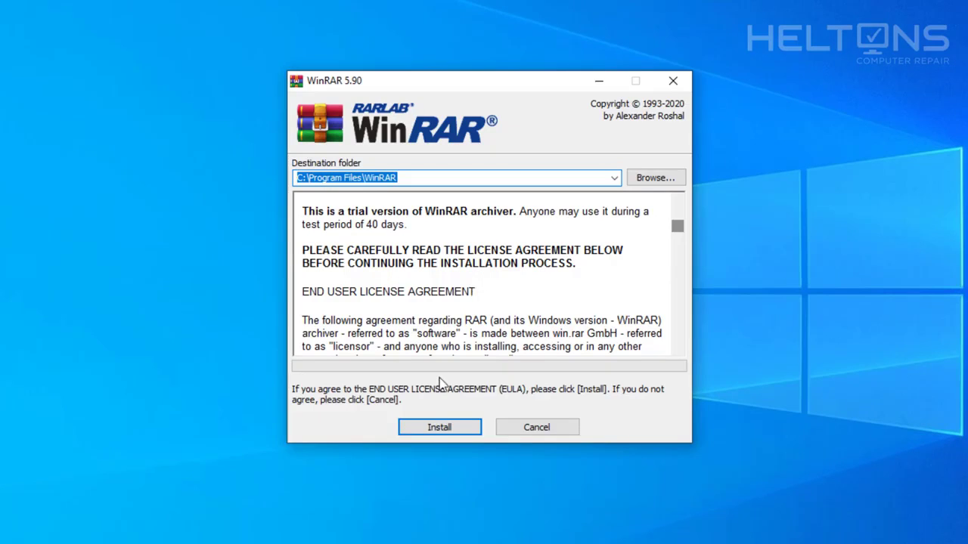
- Install WinRAR 5.90 to C:\Program Files\WinRAR, keeping the default association and shell settings
left_click(445, 430)
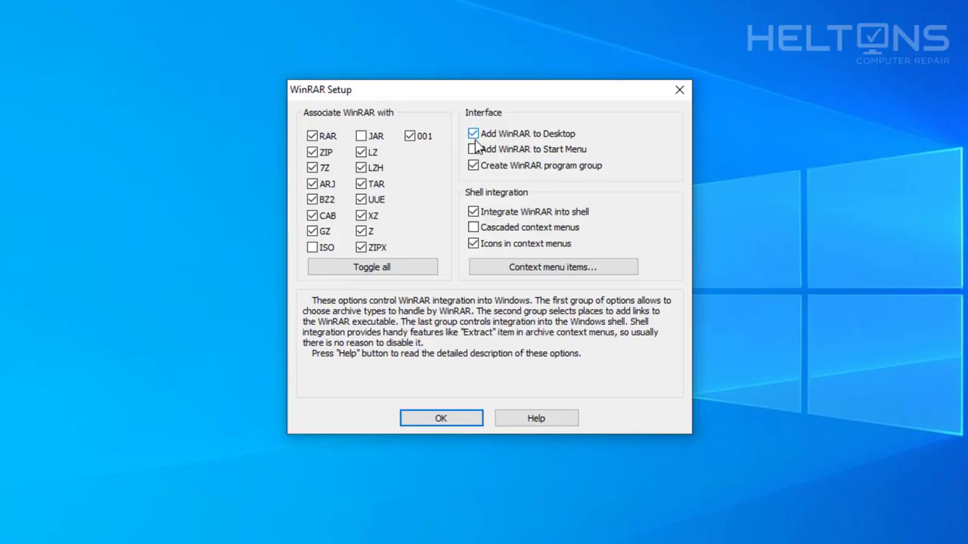
left_click(450, 418)
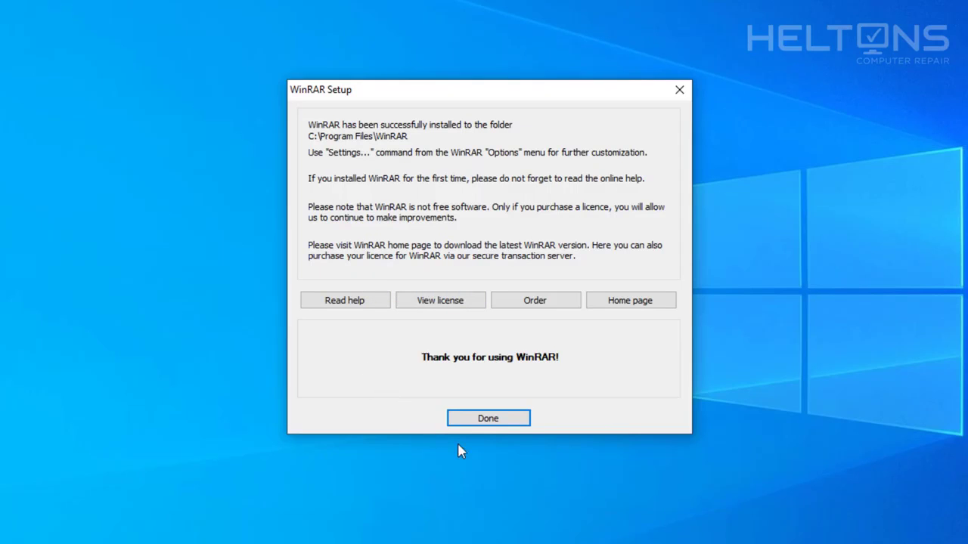
- Finish setup, close the thank-you page, and start WinRAR from its Start Menu shortcut
left_click(499, 425)
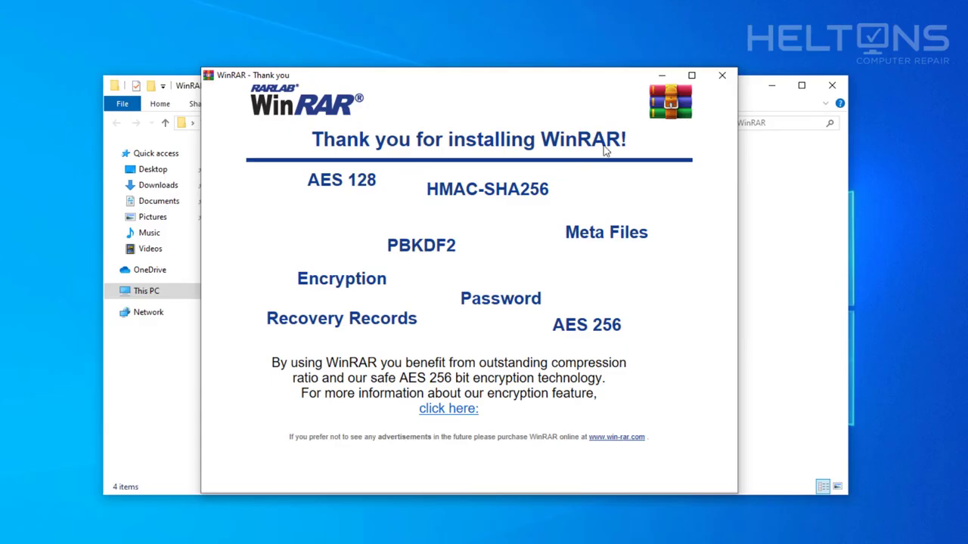
left_click(722, 75)
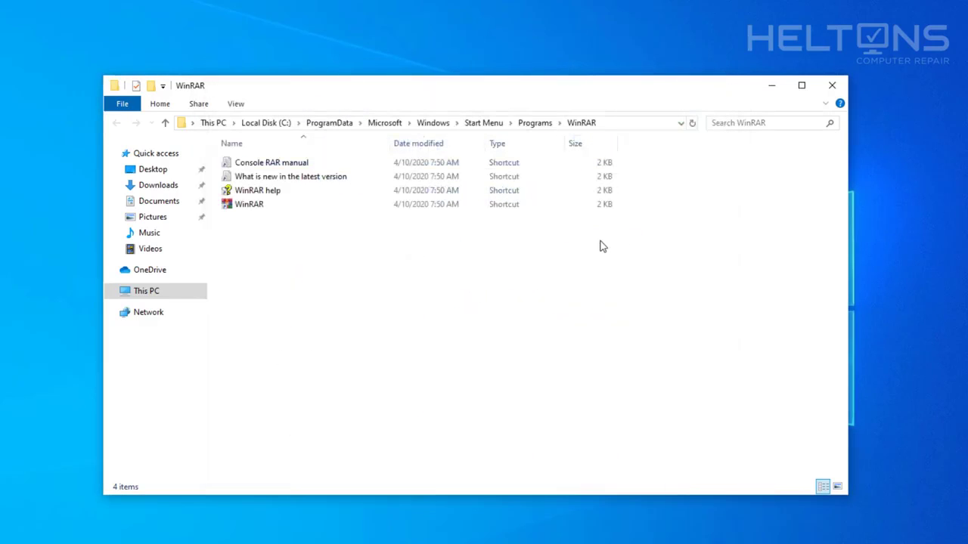
double_click(293, 205)
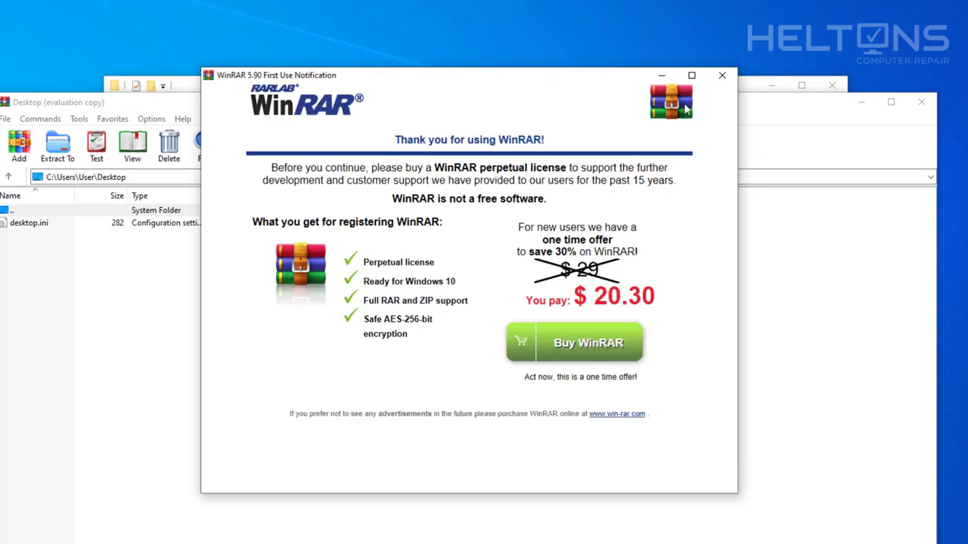
- Dismiss the first-use purchase notice and look over WinRAR's Commands menu
left_click(722, 75)
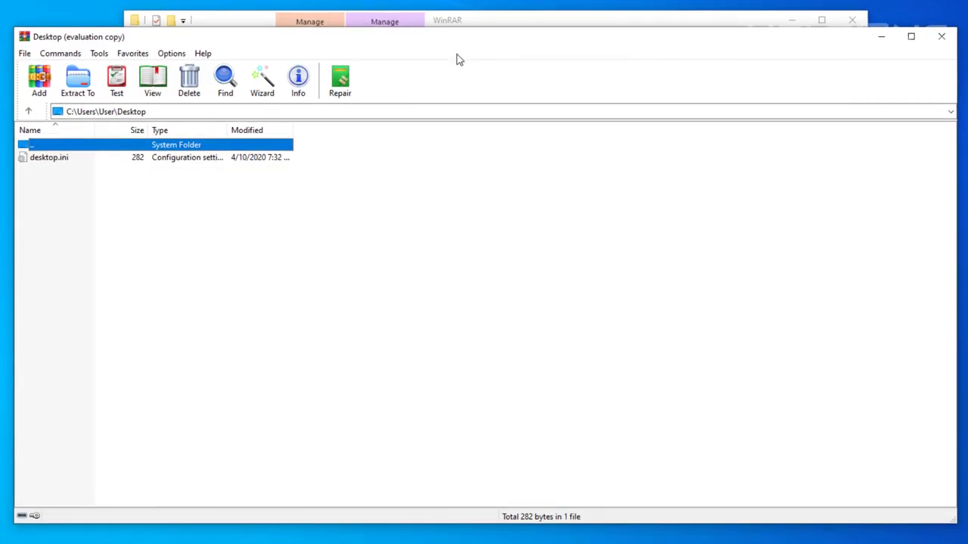
left_click(546, 23)
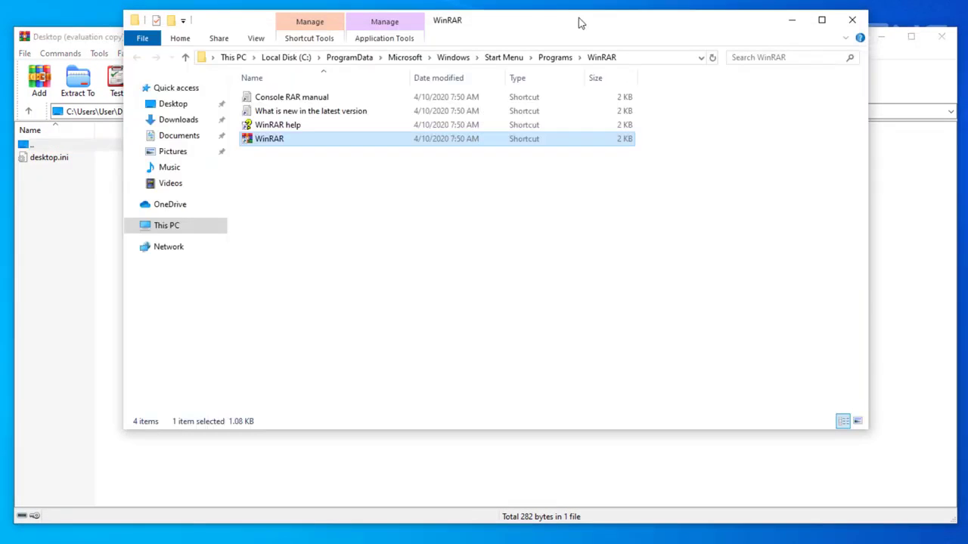
left_click(851, 20)
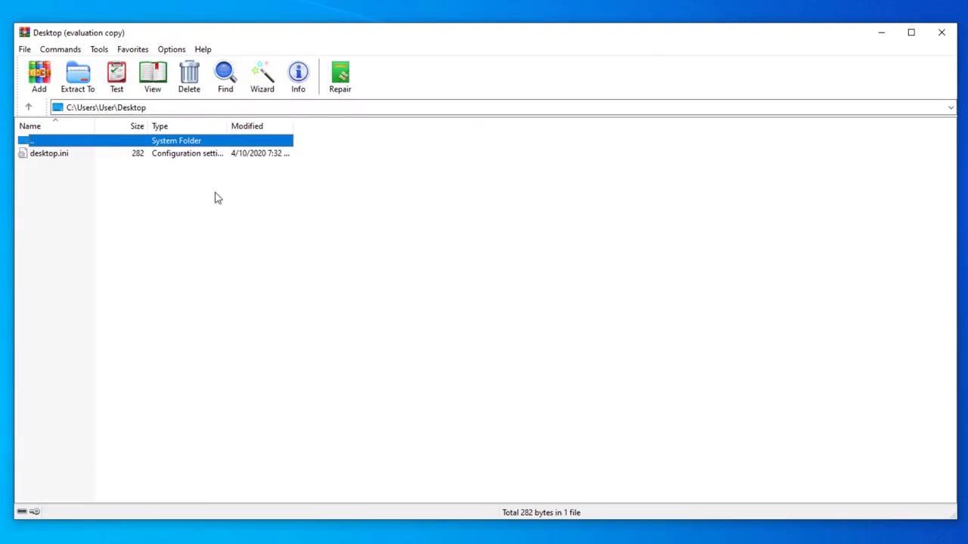
left_click(23, 50)
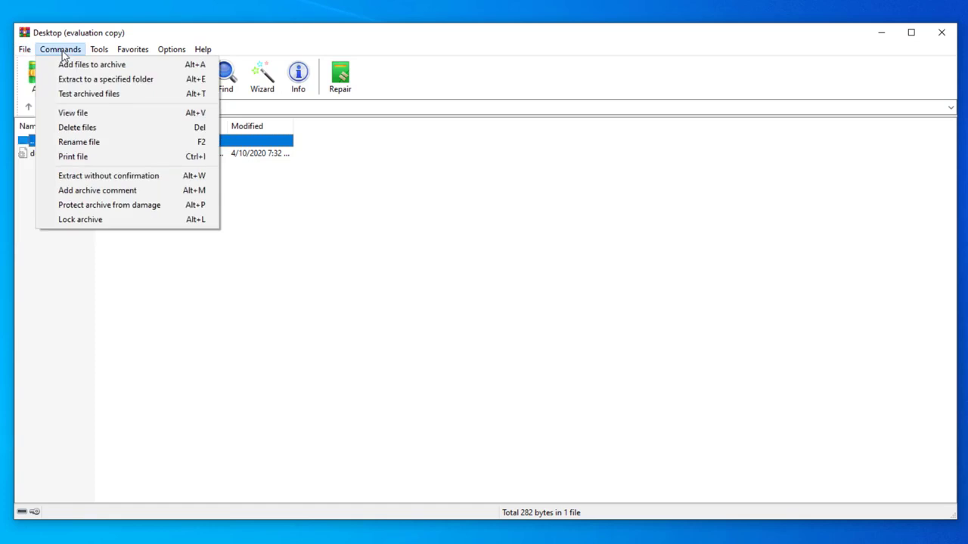
mouse_move(172, 53)
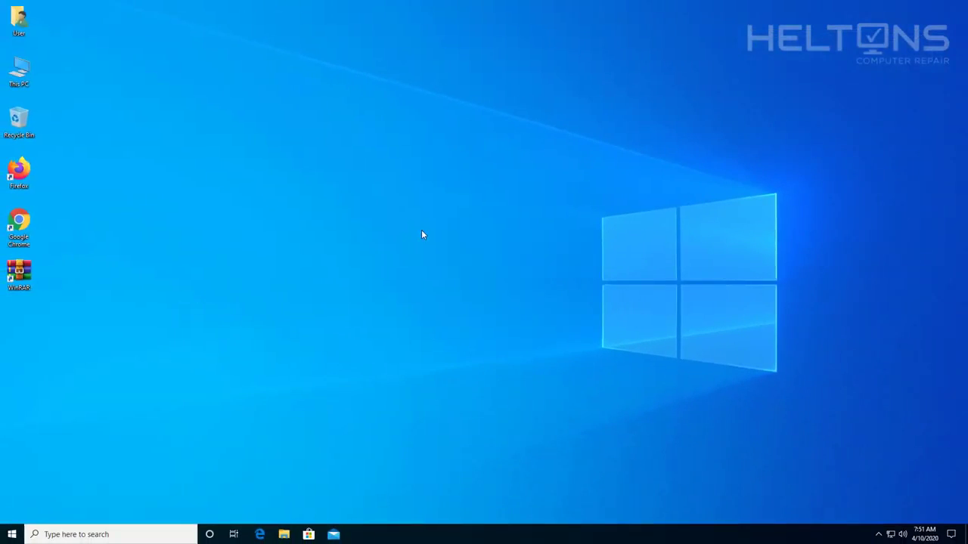
right_click(421, 231)
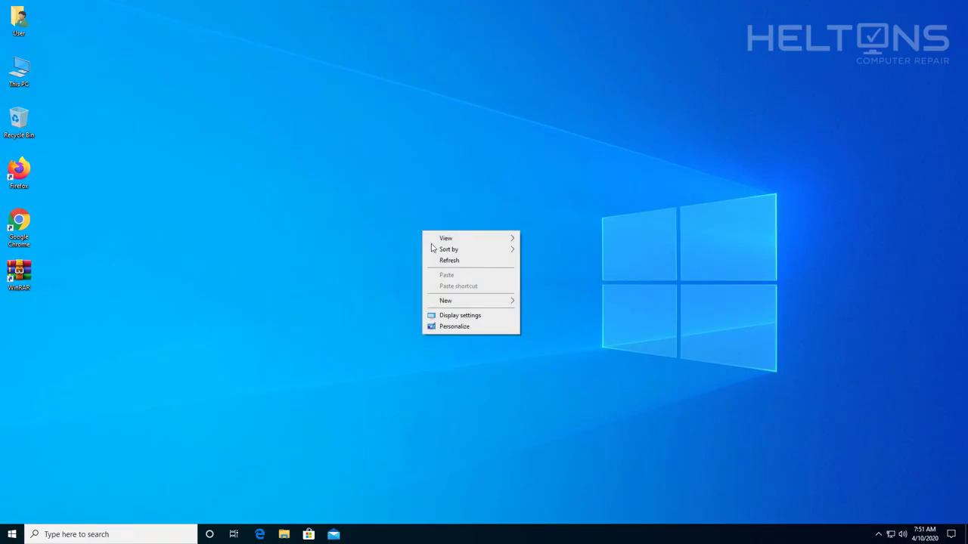
- Create a new WinRAR ZIP archive on the desktop named Files
mouse_move(471, 305)
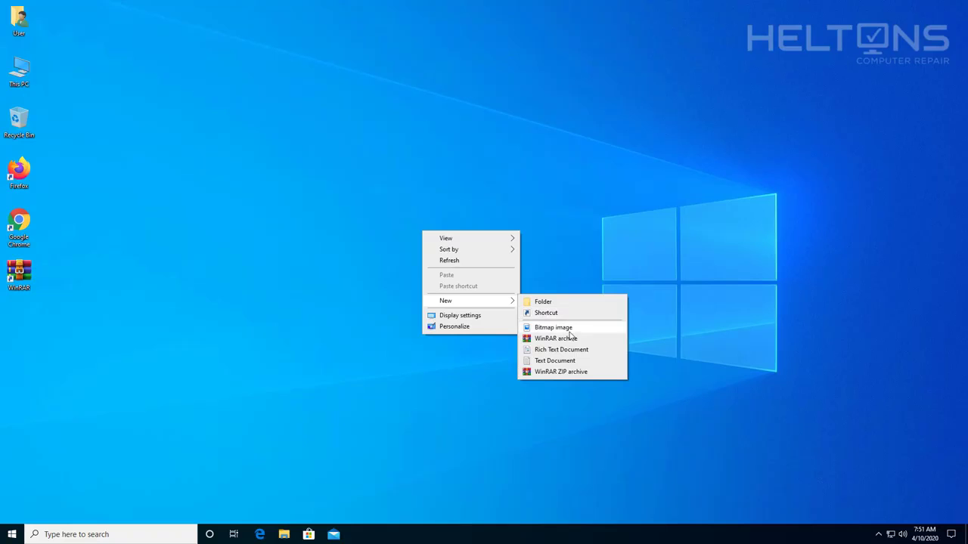
left_click(572, 373)
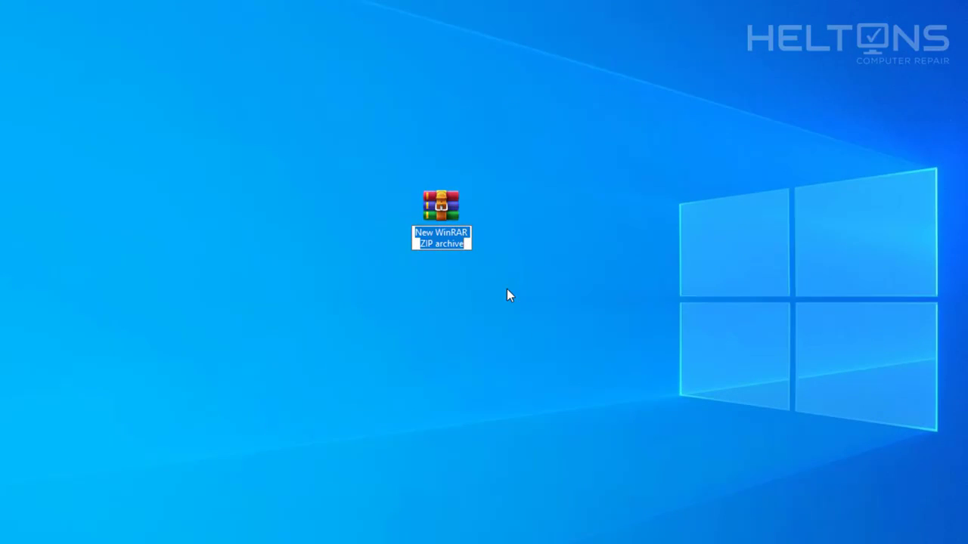
type("Files")
key("Return")
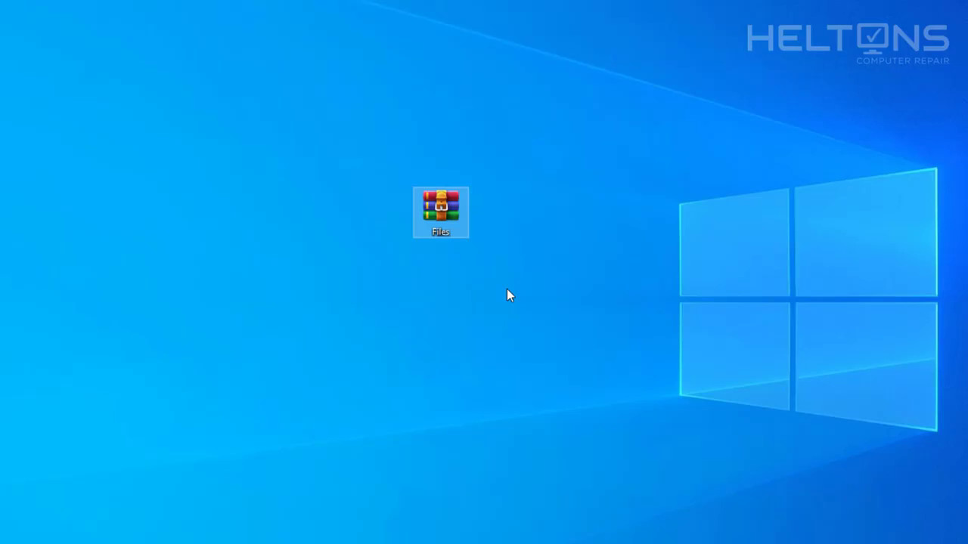
- Add a New Bitmap Image to the desktop and move it aside
right_click(541, 271)
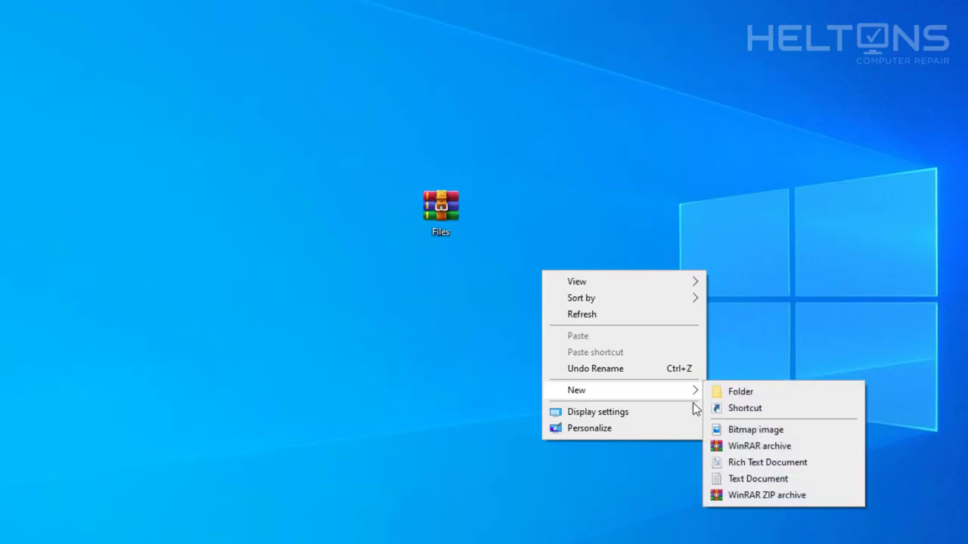
left_click(733, 433)
key("Return")
left_click_drag(533, 286, 444, 221)
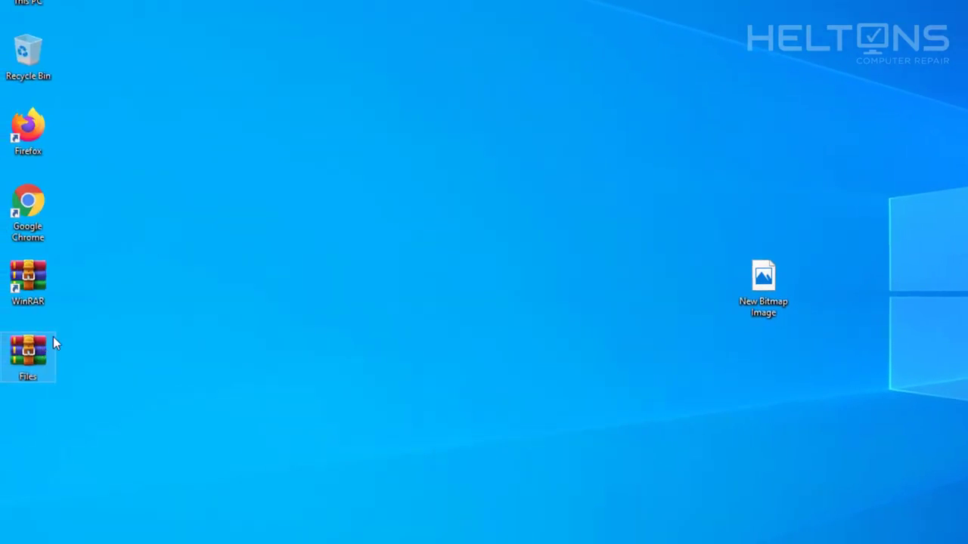
double_click(51, 344)
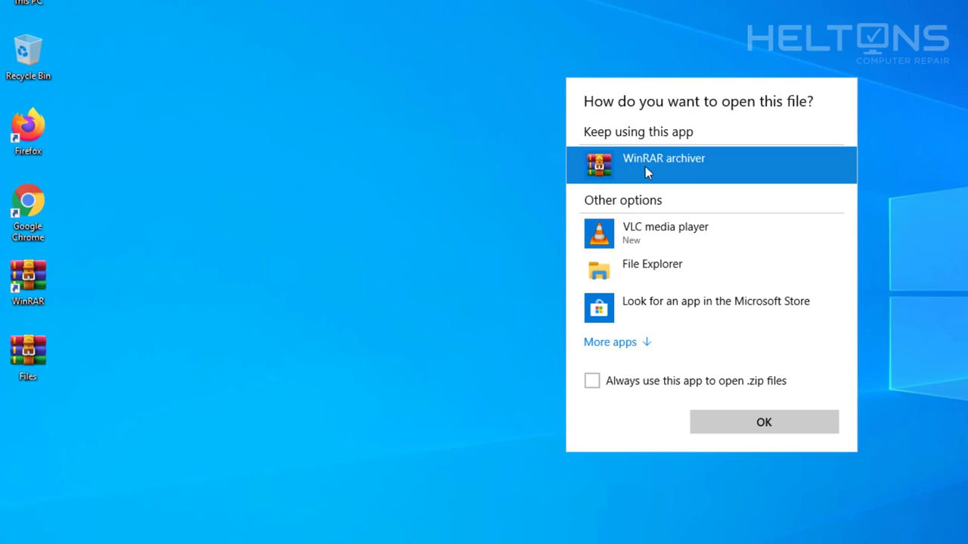
left_click(746, 427)
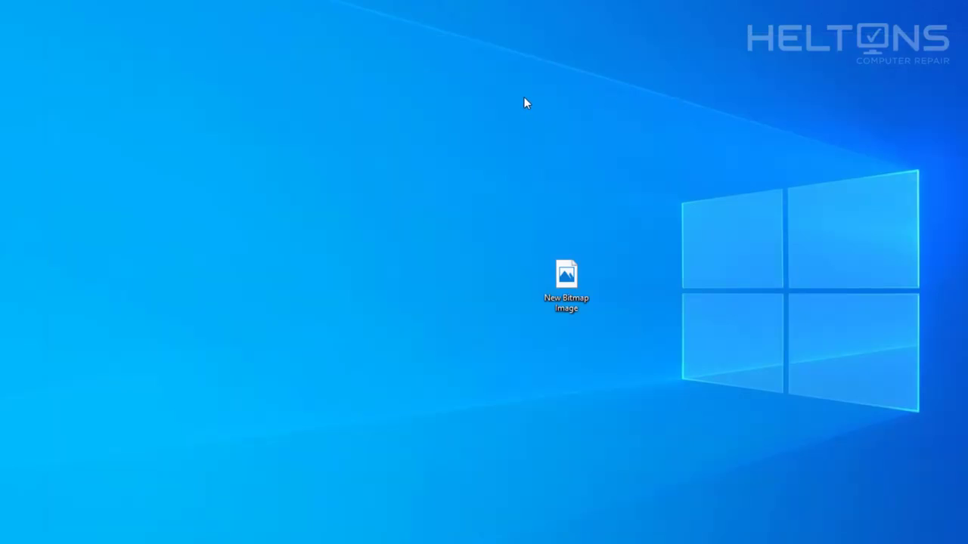
right_click(524, 99)
mouse_move(633, 207)
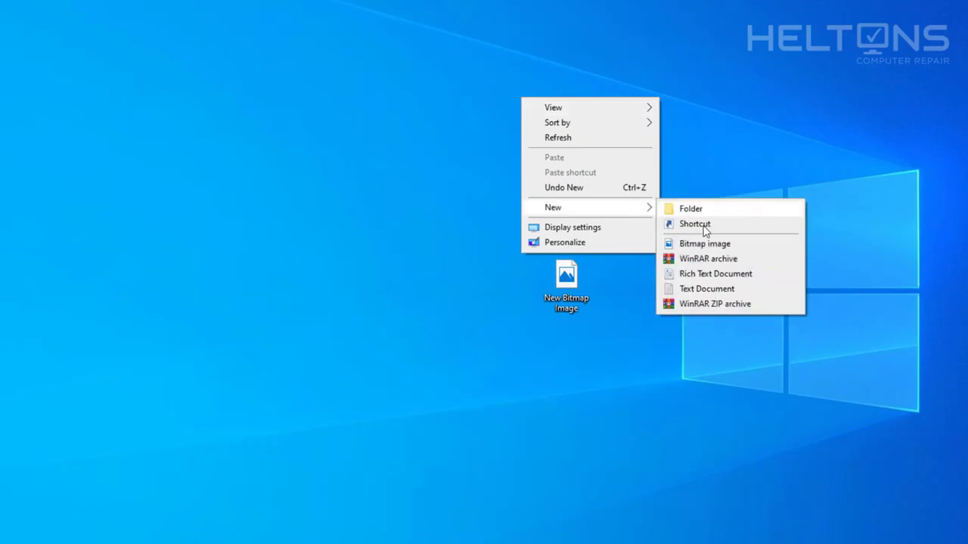
left_click(708, 259)
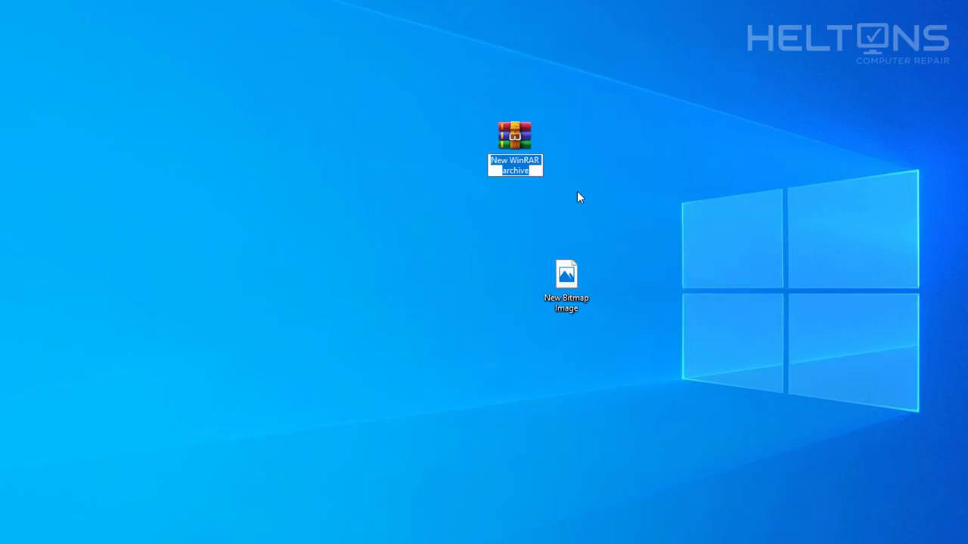
key("Return")
left_click_drag(581, 212, 490, 129)
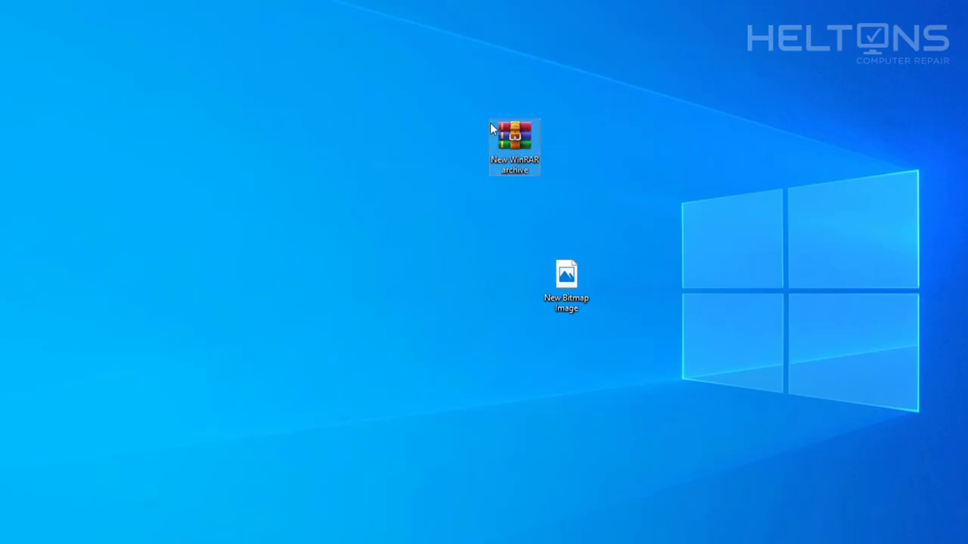
key("shift+Delete")
key("Return")
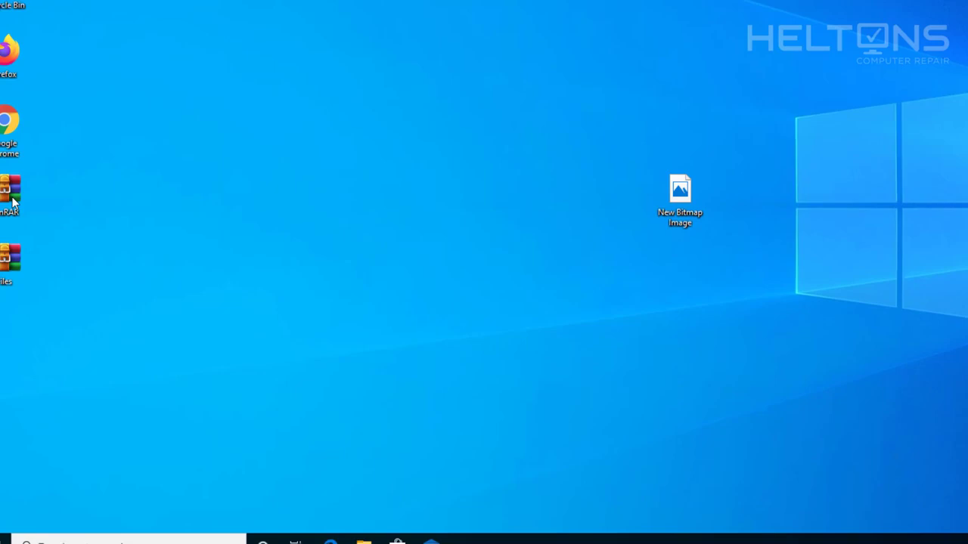
double_click(33, 179)
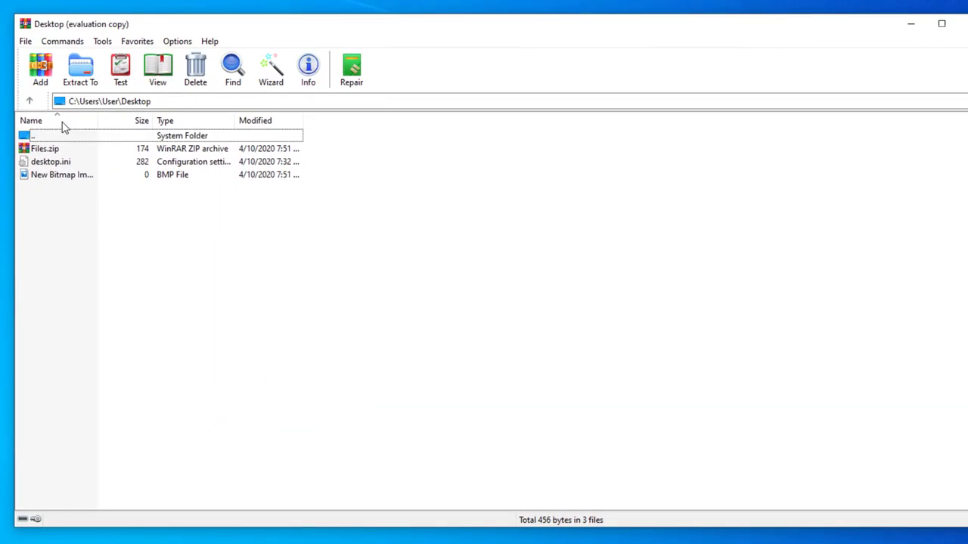
left_click(25, 40)
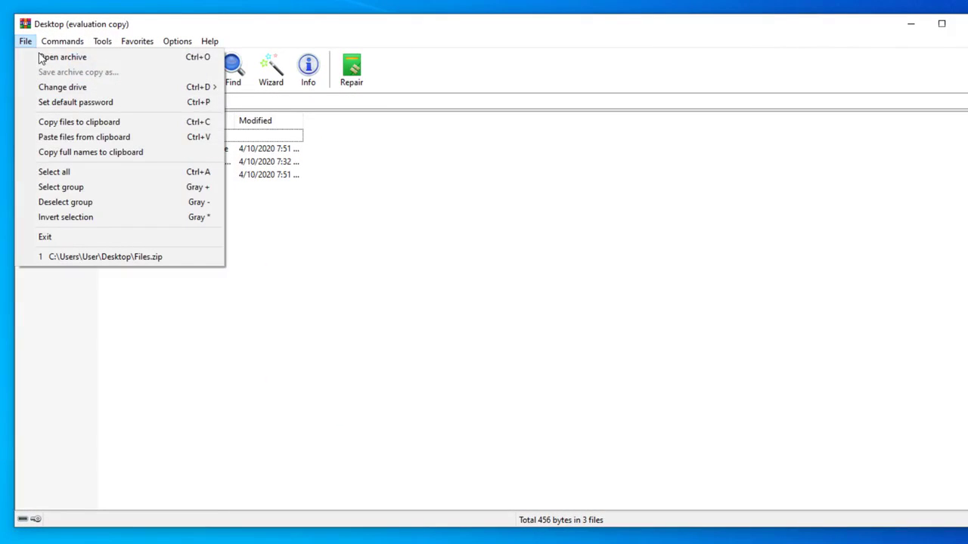
left_click(313, 232)
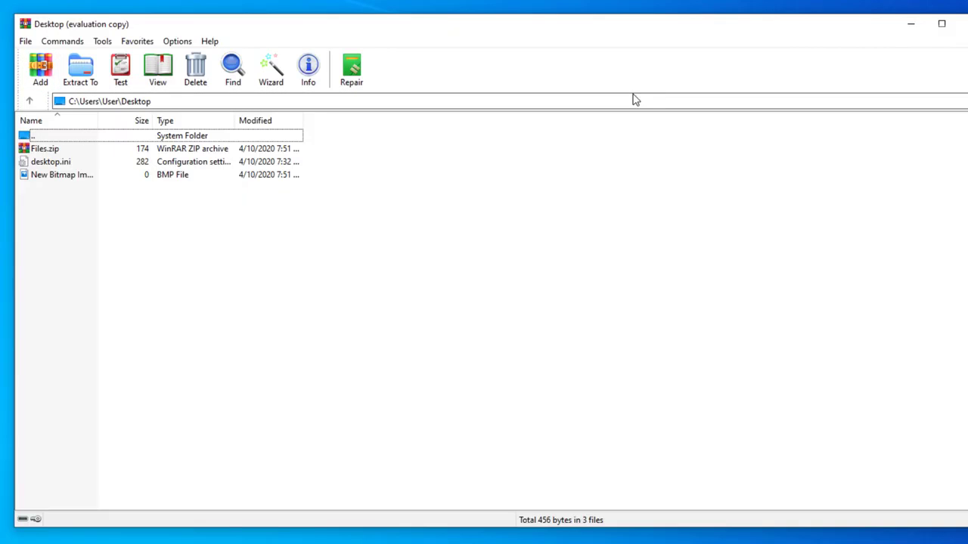
- Close WinRAR and create a folder named New folder on the desktop
left_click(963, 25)
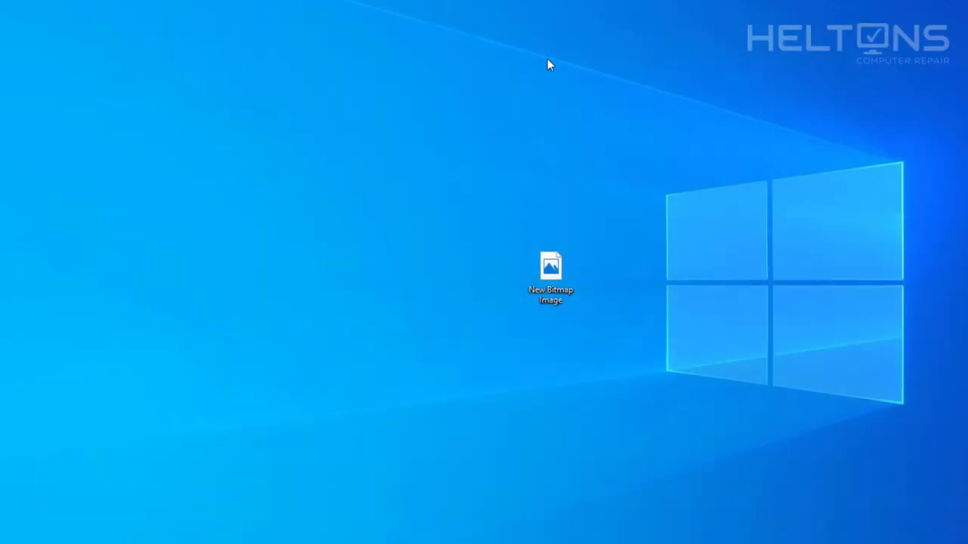
right_click(420, 98)
mouse_move(507, 210)
left_click(582, 203)
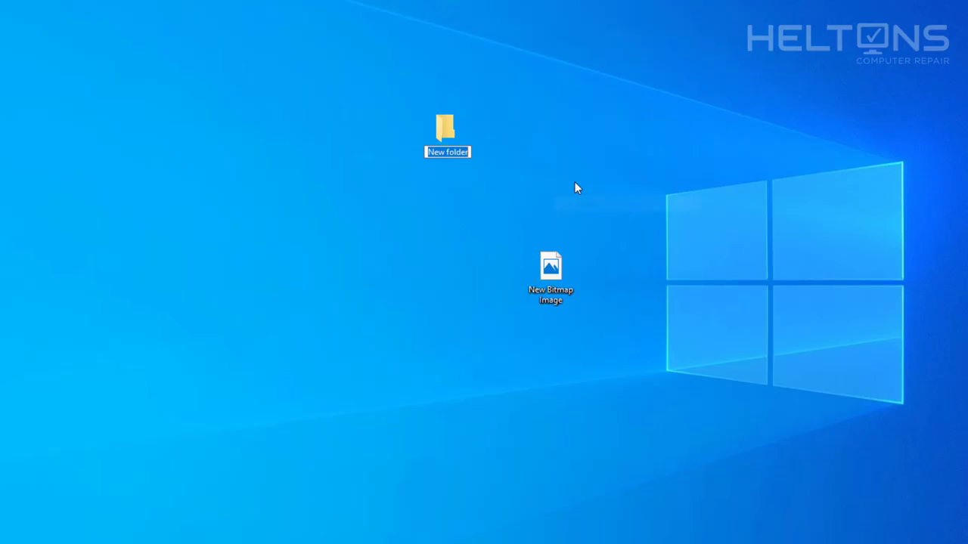
left_click(462, 144)
- Compress New folder into New folder.rar using the Normal compression method
right_click(462, 144)
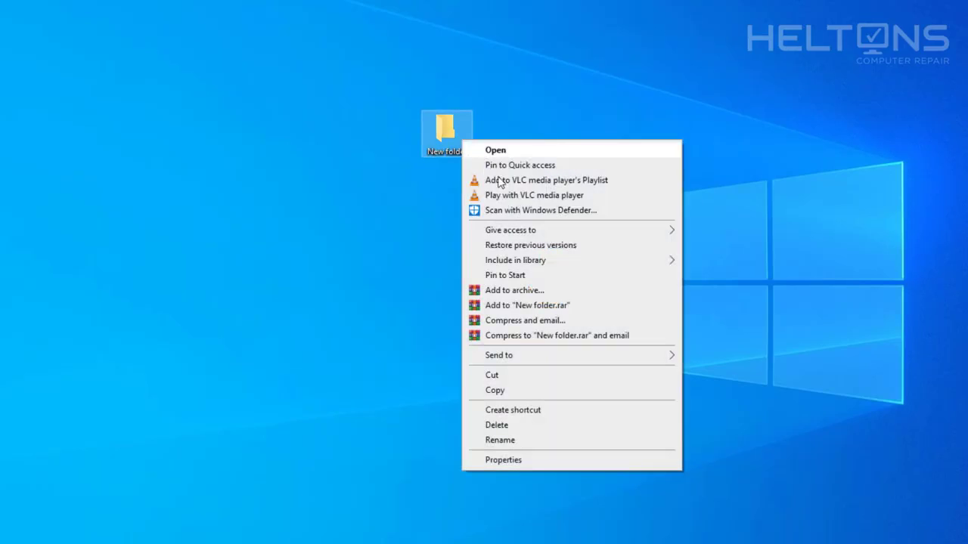
left_click(571, 294)
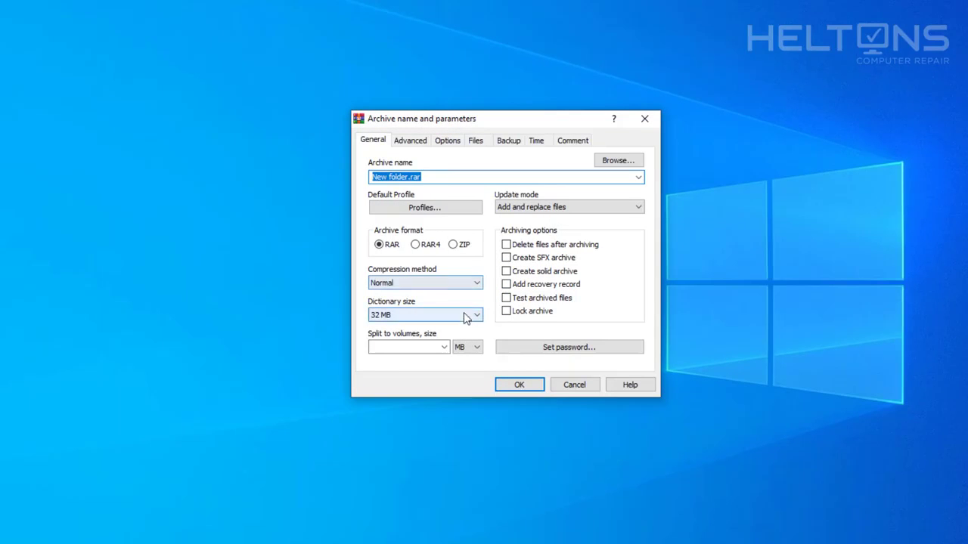
left_click(466, 286)
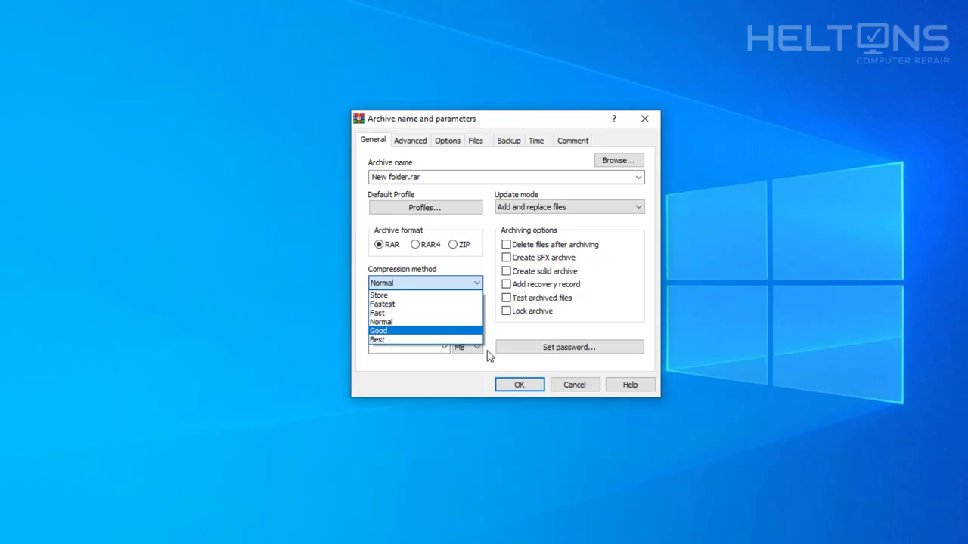
left_click(511, 372)
left_click(417, 143)
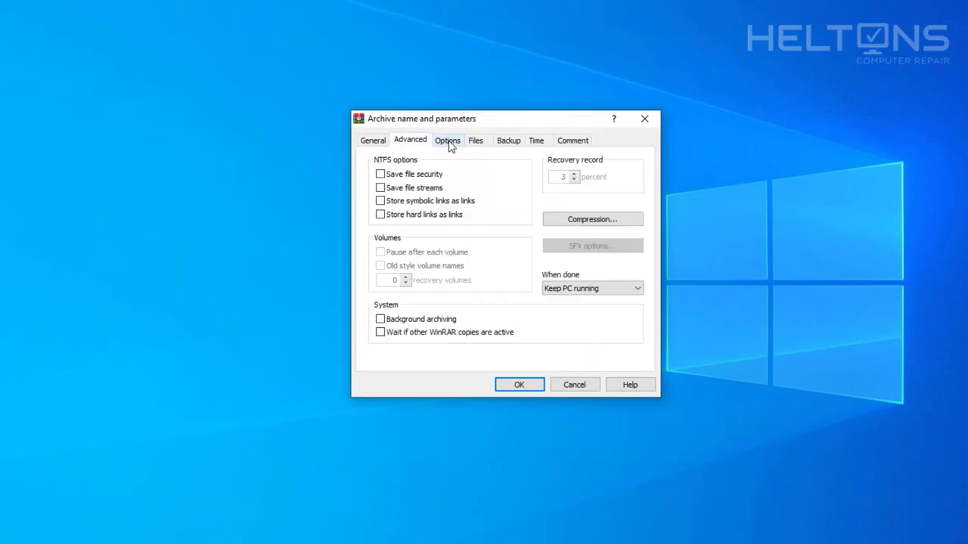
left_click(447, 143)
left_click(387, 146)
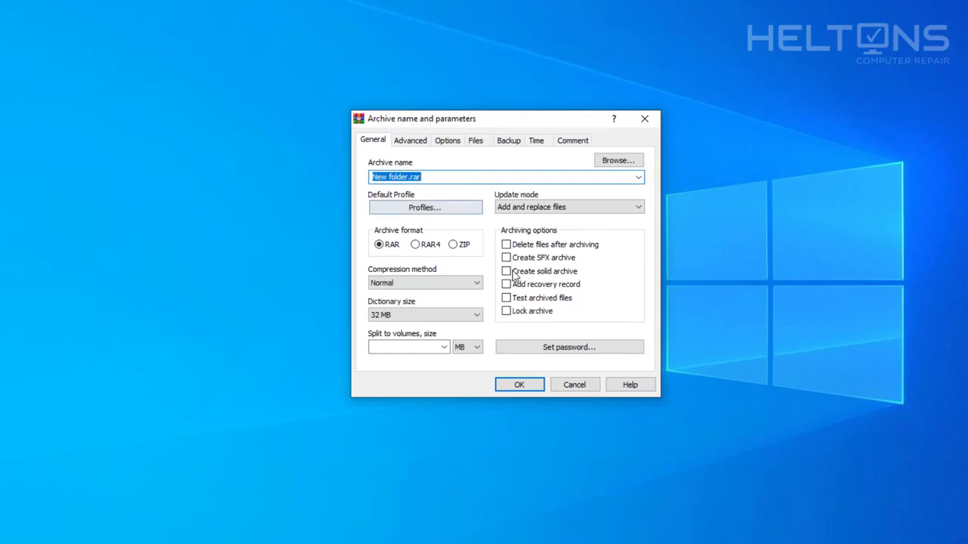
left_click(522, 383)
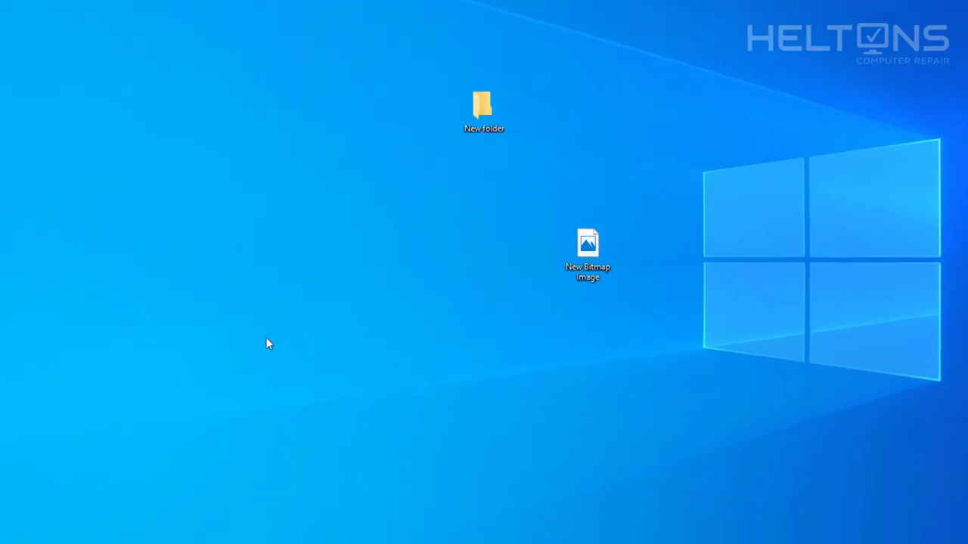
- Open New folder.rar in WinRAR to check its contents, then close WinRAR
double_click(27, 324)
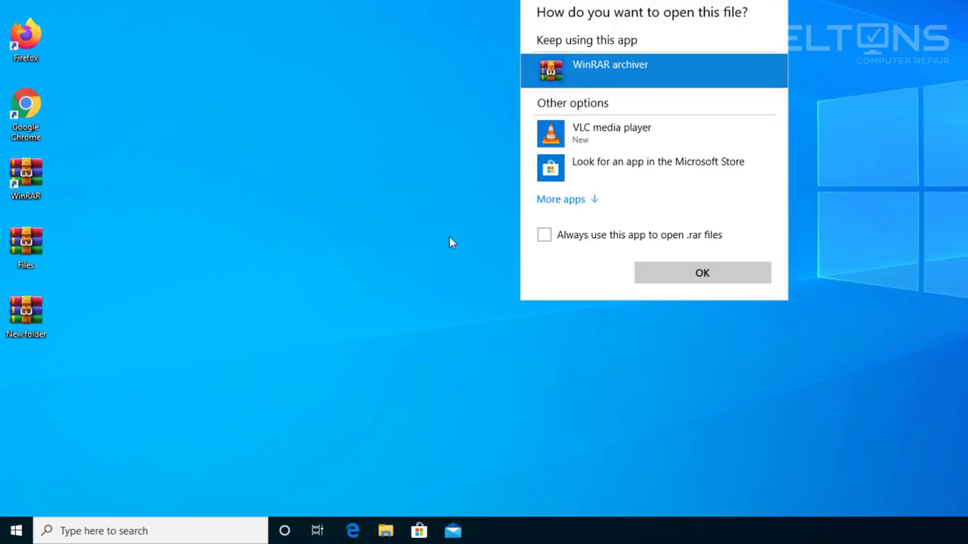
left_click(649, 273)
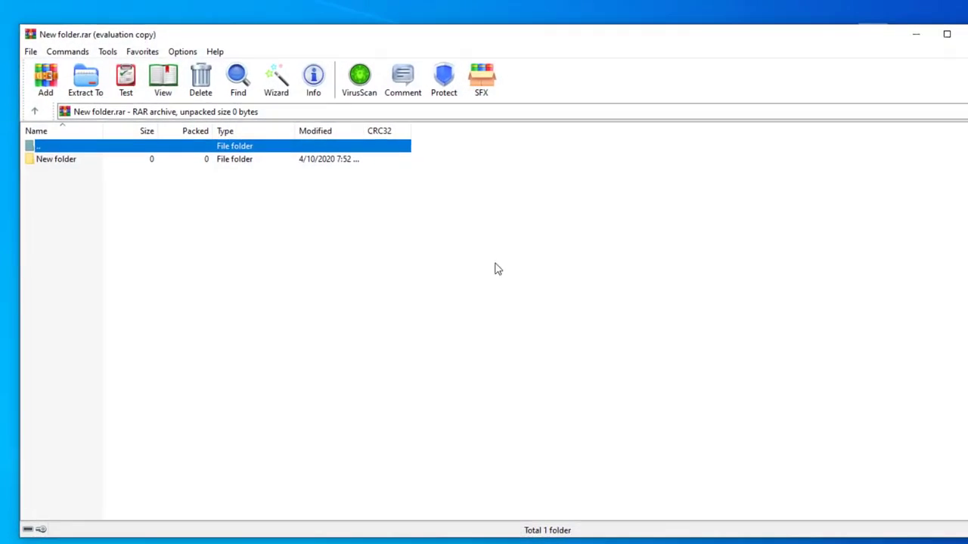
left_click(965, 34)
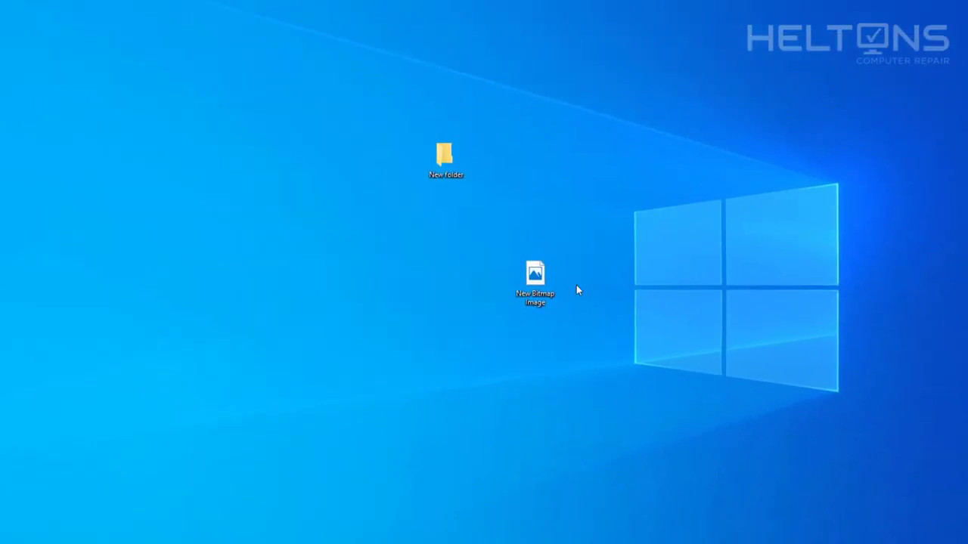
- Permanently delete Files, New folder.rar, New folder and New Bitmap Image with Shift+Delete
left_click_drag(605, 310, 417, 158)
left_click_drag(157, 378, 2, 312)
key("shift+Delete")
key("Return")
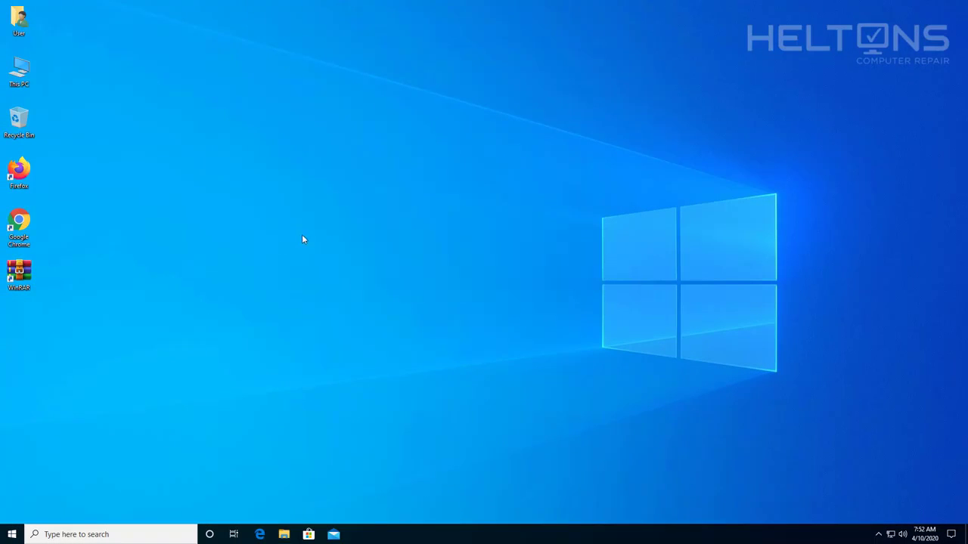